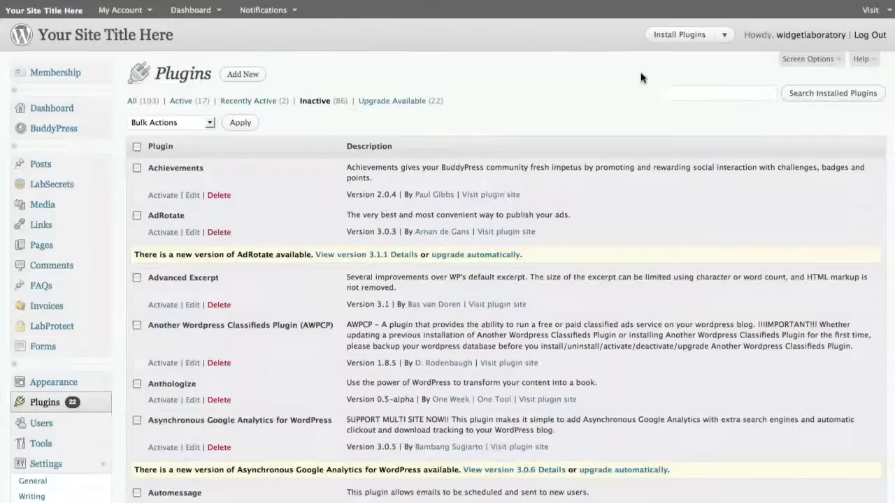
{"action": "scroll", "coordinate": [618, 98], "scroll_direction": "down", "scroll_amount": 5}
{"action": "scroll", "coordinate": [618, 97], "scroll_direction": "down", "scroll_amount": 10}
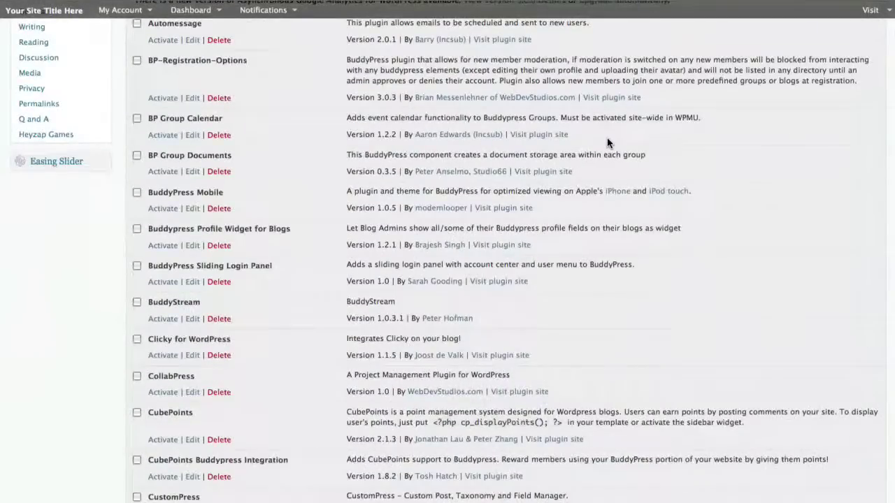
{"action": "scroll", "coordinate": [606, 143], "scroll_direction": "down", "scroll_amount": 3}
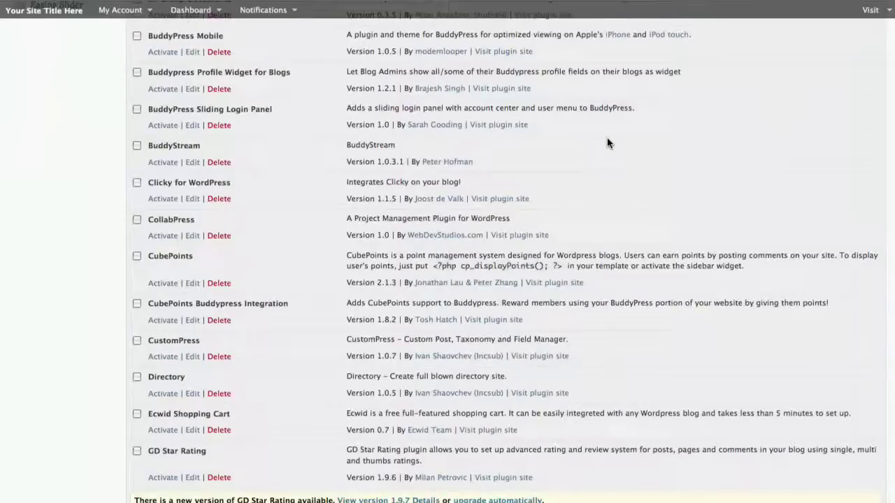
{"action": "scroll", "coordinate": [607, 143], "scroll_direction": "down", "scroll_amount": 10}
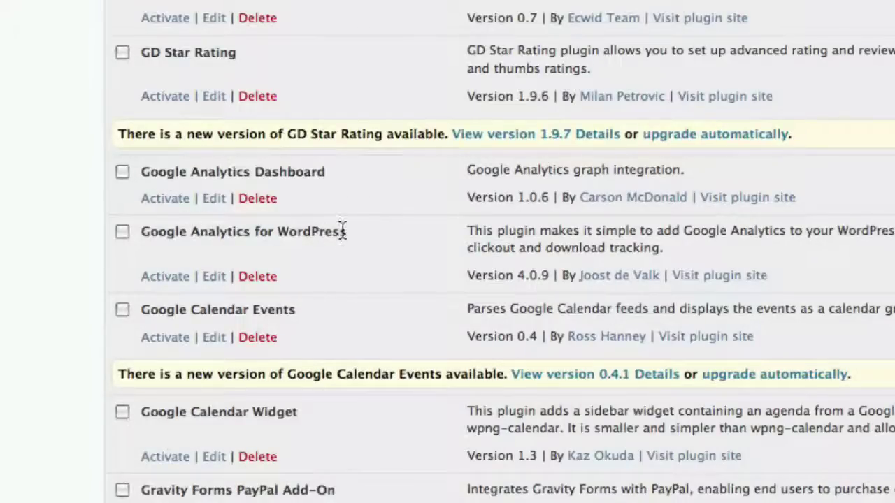
{"action": "mouse_move", "coordinate": [345, 231]}
{"action": "left_mouse_down"}
{"action": "mouse_move", "coordinate": [159, 238]}
{"action": "mouse_move", "coordinate": [348, 233]}
{"action": "left_mouse_up"}
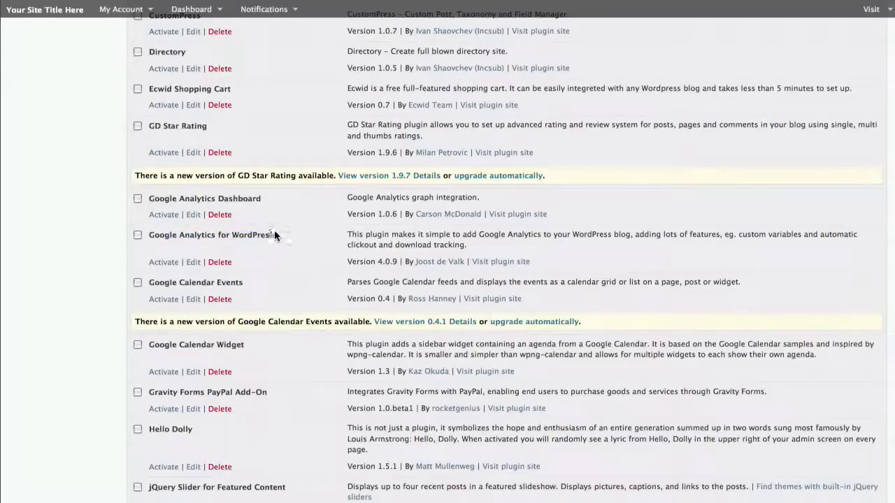
Bulk-activate both Google Analytics plugins, then follow the notice to choose an Analytics profile
{"action": "left_click", "coordinate": [137, 235]}
{"action": "left_click", "coordinate": [138, 199]}
{"action": "scroll", "coordinate": [282, 218], "scroll_direction": "up", "scroll_amount": 5}
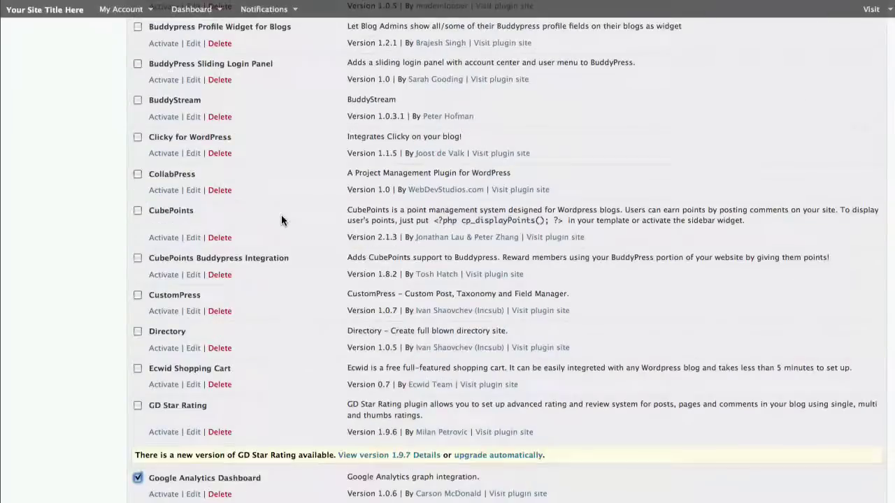
{"action": "scroll", "coordinate": [281, 220], "scroll_direction": "up", "scroll_amount": 10}
{"action": "left_click", "coordinate": [193, 121]}
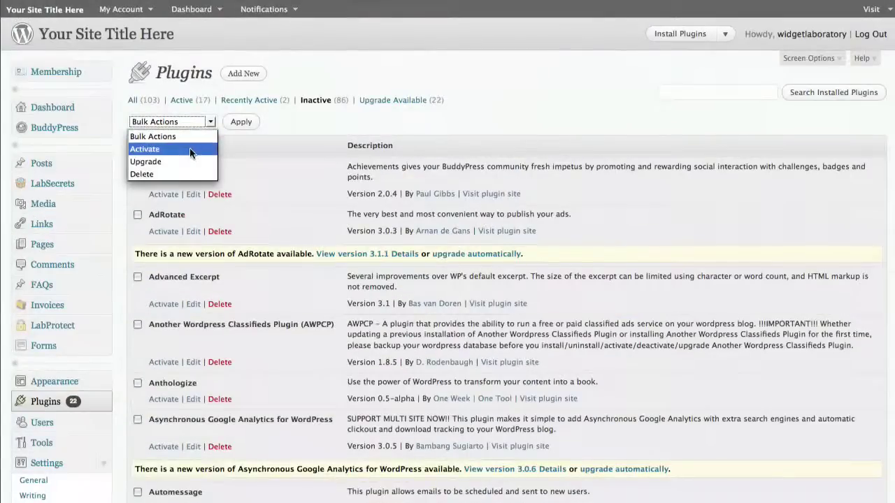
{"action": "left_click", "coordinate": [191, 149]}
{"action": "left_click", "coordinate": [241, 121]}
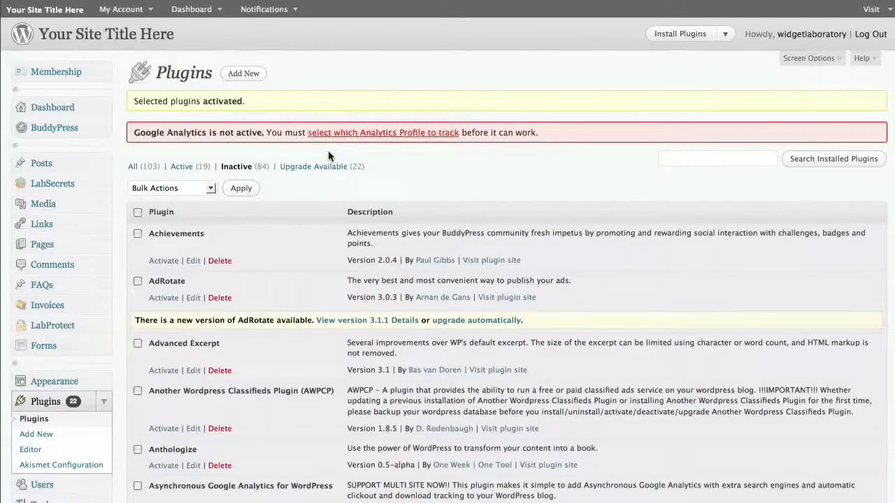
{"action": "left_click", "coordinate": [97, 398]}
{"action": "scroll", "coordinate": [146, 361], "scroll_direction": "down", "scroll_amount": 5}
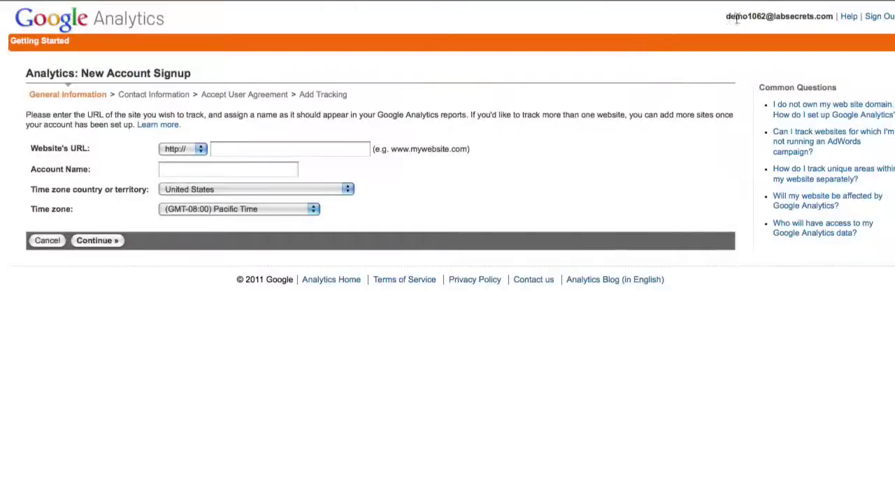
Enter demo1062.labplayground.com as the new account's website URL
{"action": "left_click_drag", "start_coordinate": [726, 17], "coordinate": [833, 17]}
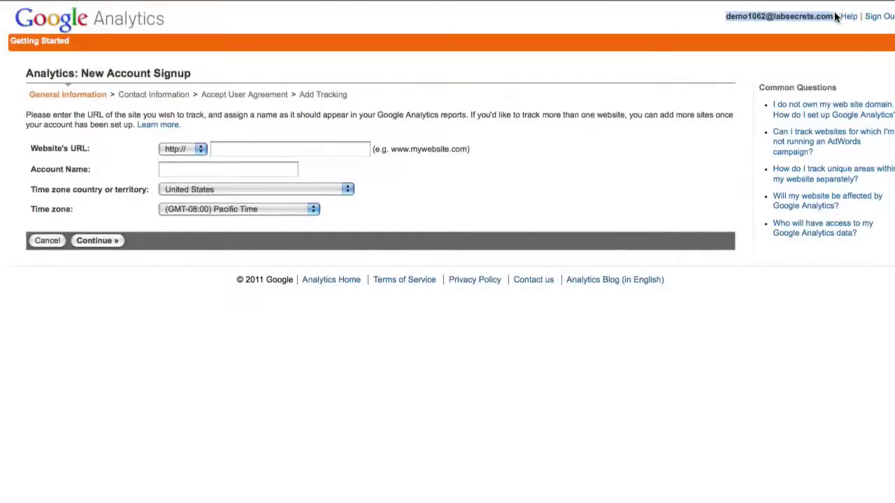
{"action": "left_click", "coordinate": [600, 77]}
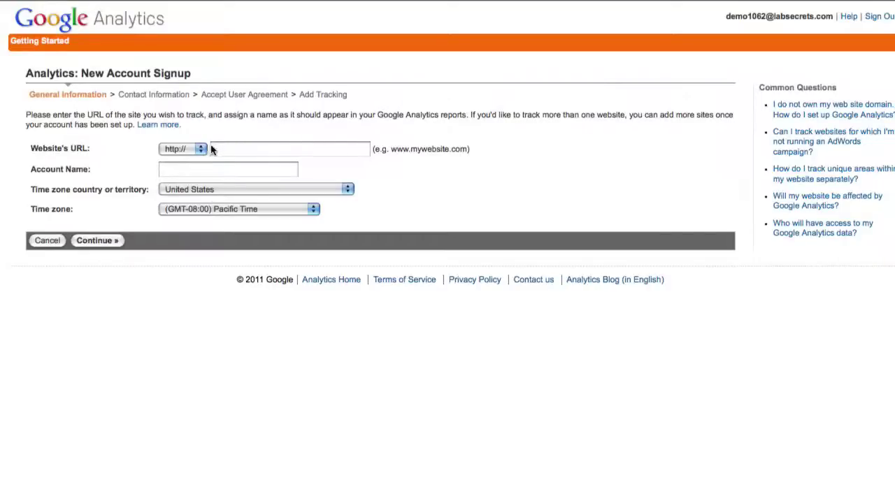
{"action": "left_click", "coordinate": [248, 152]}
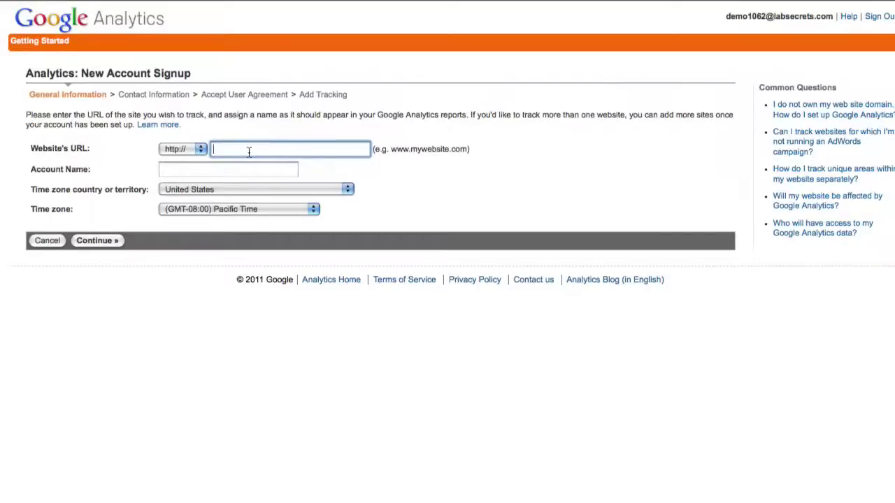
{"action": "type", "text": "demo1062.labplayground.com"}
Reuse the URL as account name and set United States, (GMT-06:00) Central Time
{"action": "left_click", "coordinate": [177, 174]}
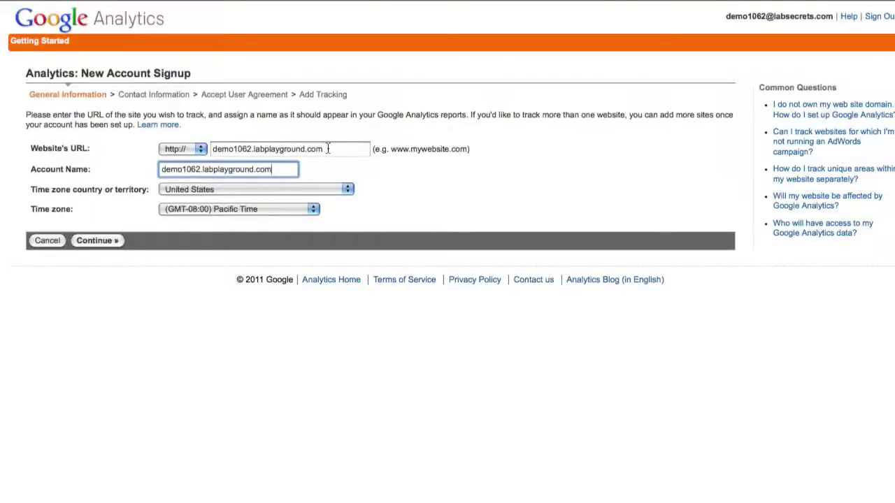
{"action": "left_click", "coordinate": [253, 197]}
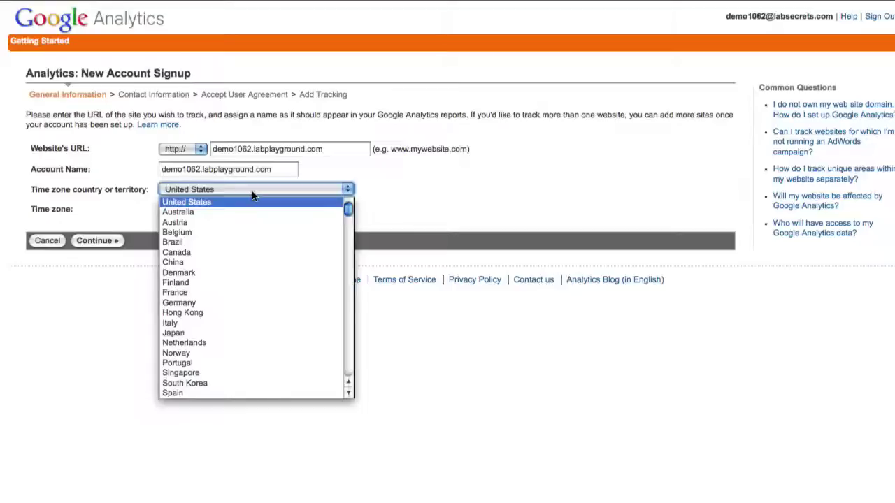
{"action": "left_click", "coordinate": [253, 197]}
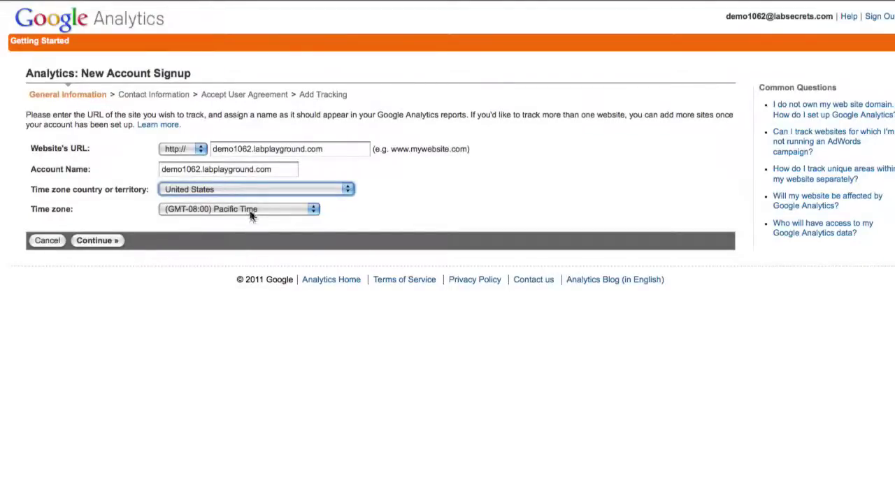
{"action": "left_click", "coordinate": [250, 211]}
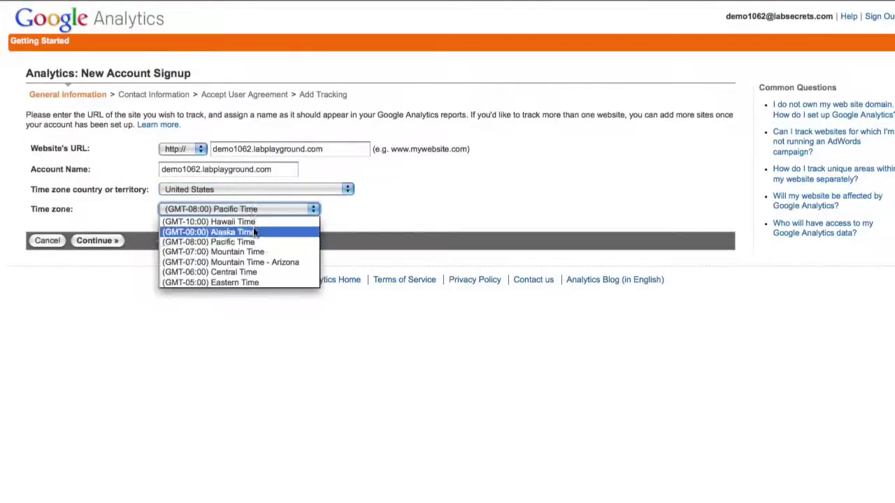
{"action": "left_click", "coordinate": [264, 277]}
Fill in the contact's last and first name with United States as the country
{"action": "left_click", "coordinate": [86, 239]}
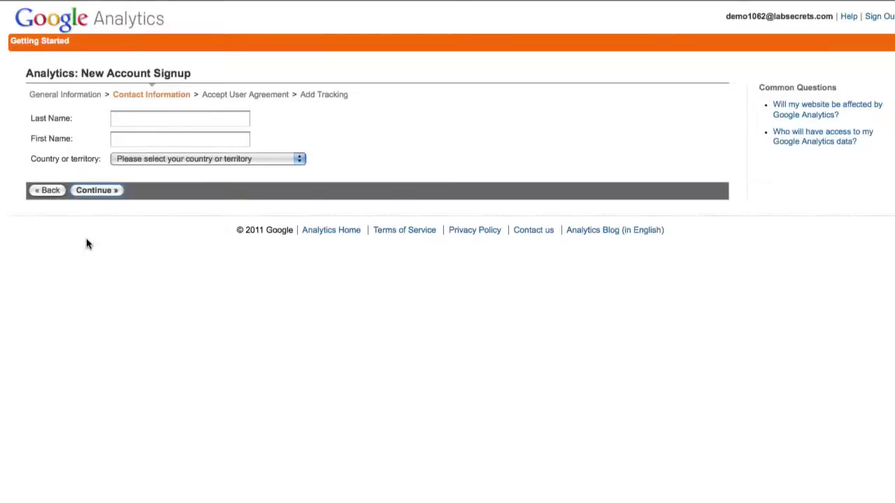
{"action": "left_click", "coordinate": [132, 118]}
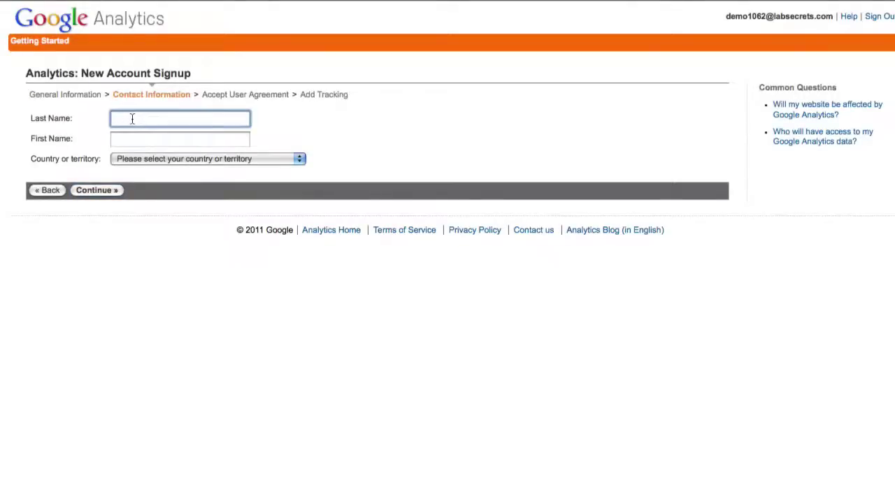
{"action": "type", "text": "Evil"}
{"action": "key", "text": "Tab"}
{"action": "type", "text": "Genius"}
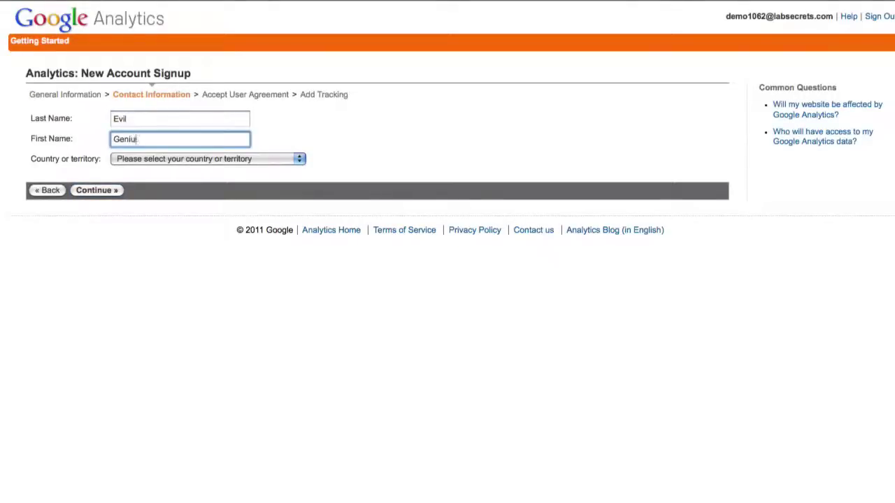
{"action": "left_click", "coordinate": [159, 158]}
{"action": "left_click", "coordinate": [159, 177]}
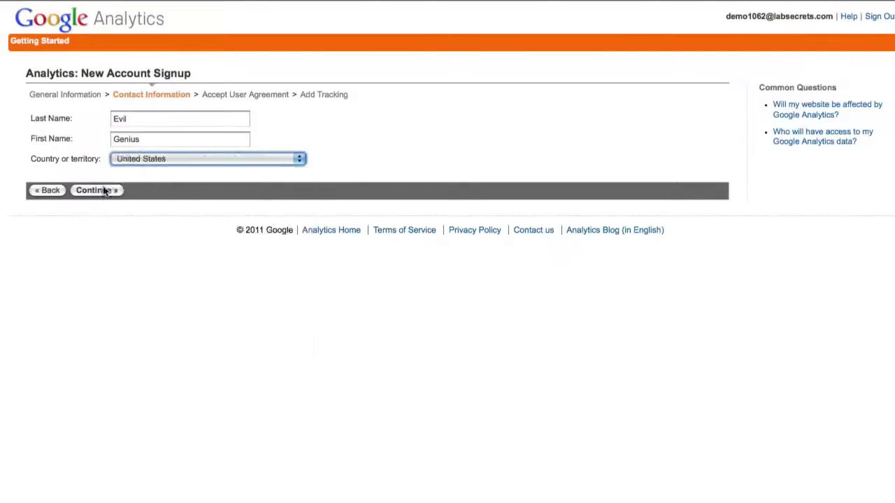
Accept the Google Analytics terms of service and create the new account
{"action": "left_click", "coordinate": [95, 190]}
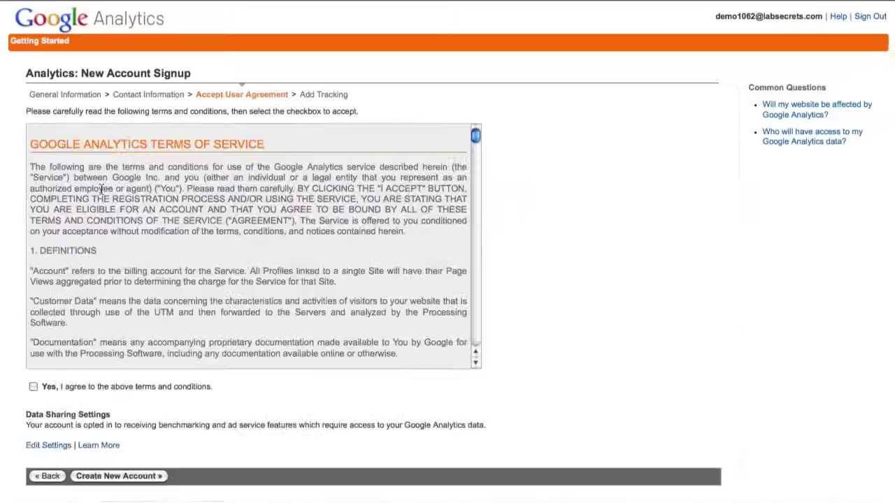
{"action": "left_click", "coordinate": [33, 387]}
{"action": "left_click", "coordinate": [87, 476]}
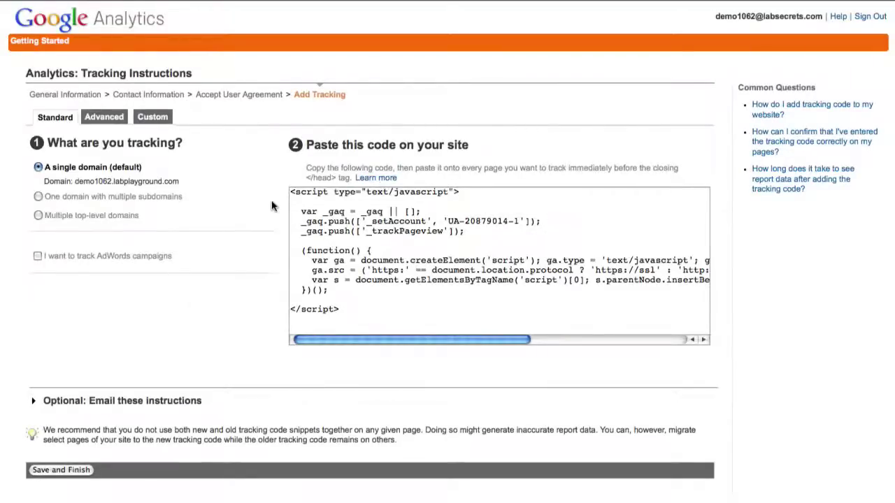
Select the tracking code, finish the tracking setup, and select the profile's UA tracking ID
{"action": "left_click_drag", "start_coordinate": [433, 307], "coordinate": [321, 184]}
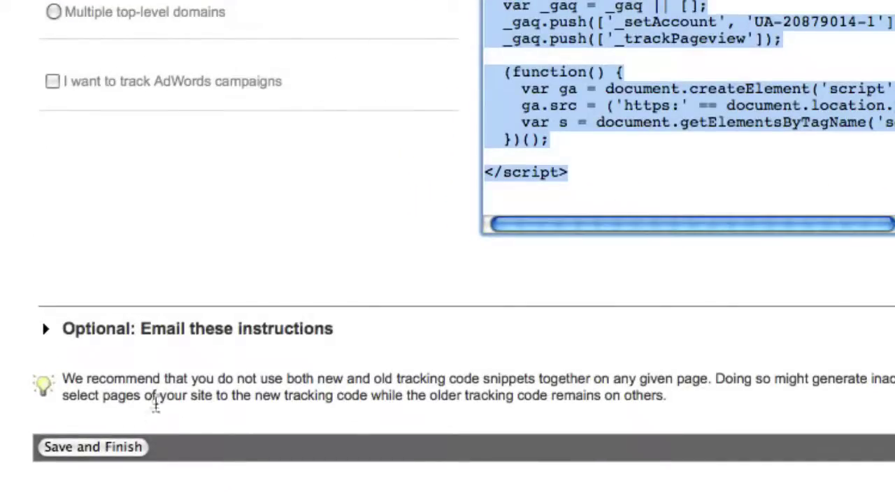
{"action": "left_click", "coordinate": [112, 447]}
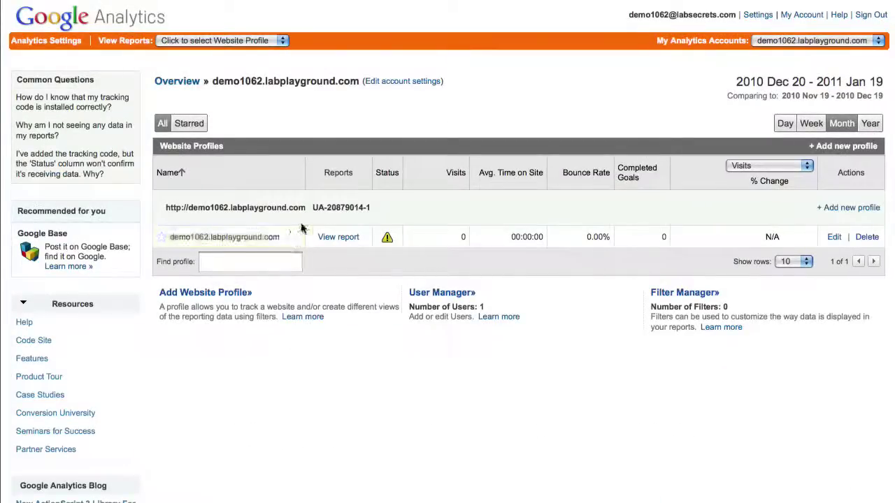
{"action": "left_click_drag", "start_coordinate": [313, 209], "coordinate": [371, 210]}
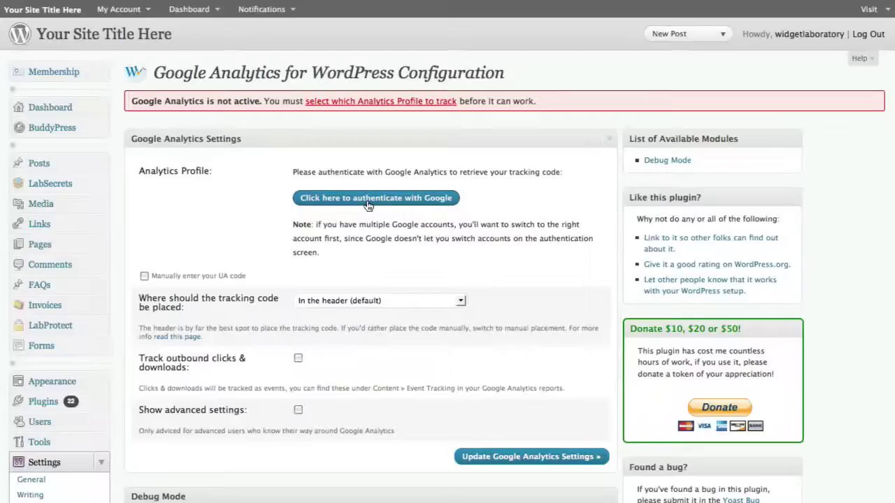
Start authenticating the Google Analytics plugin with Google from the Analytics Profile section
{"action": "left_click", "coordinate": [369, 198]}
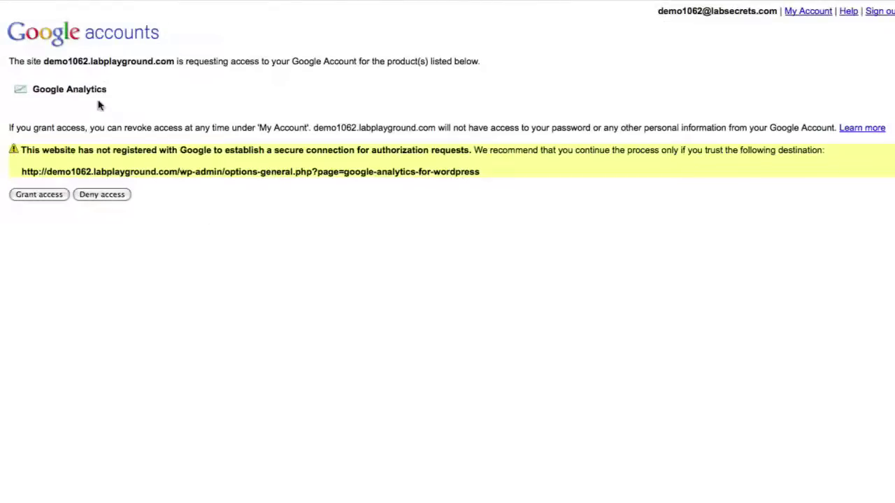
Grant demo1062.labplayground.com access to the Google Analytics account
{"action": "left_click_drag", "start_coordinate": [45, 62], "coordinate": [176, 59]}
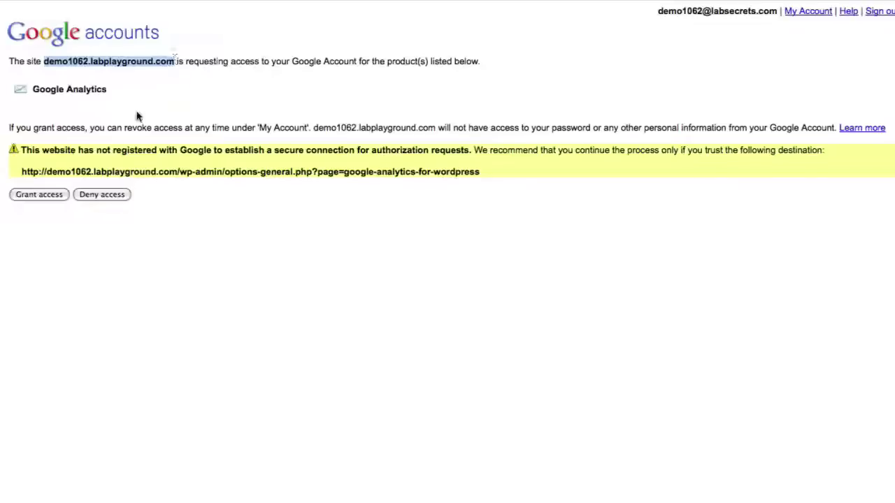
{"action": "left_click", "coordinate": [50, 198]}
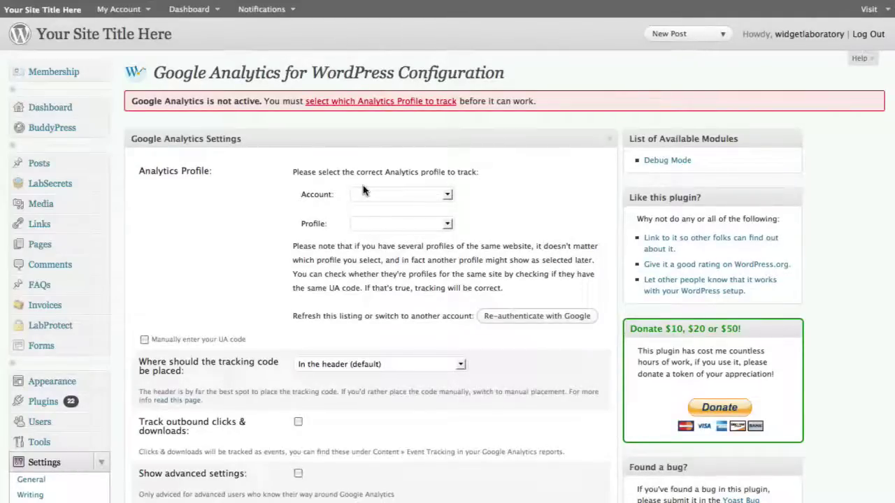
Choose the demo1062.labplayground.com account and its single UA profile for tracking
{"action": "left_click", "coordinate": [365, 195]}
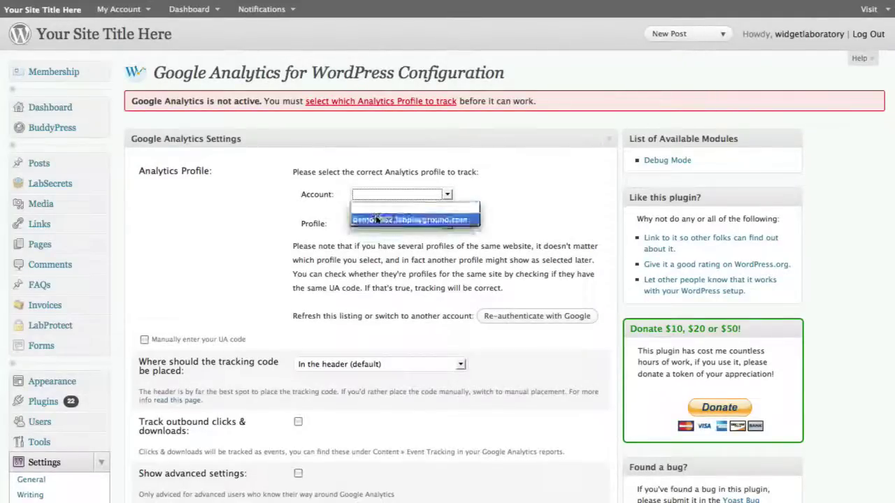
{"action": "left_click", "coordinate": [376, 220]}
{"action": "left_click", "coordinate": [377, 223]}
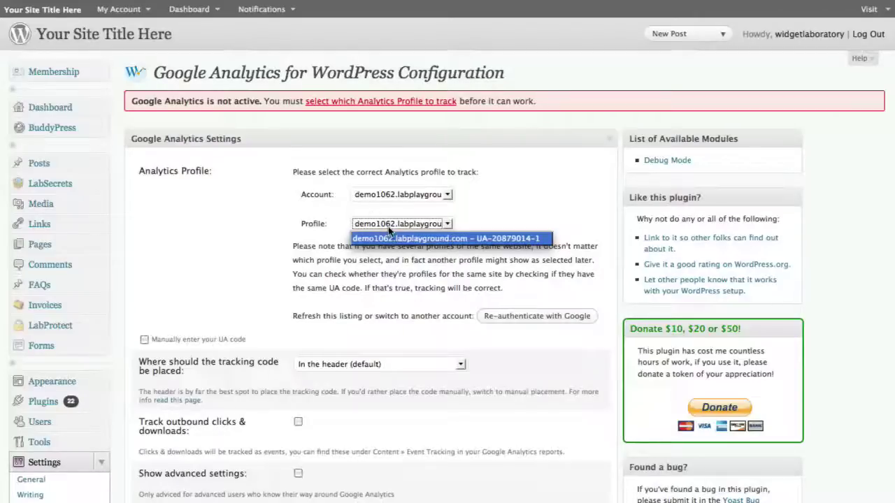
{"action": "left_click", "coordinate": [388, 227]}
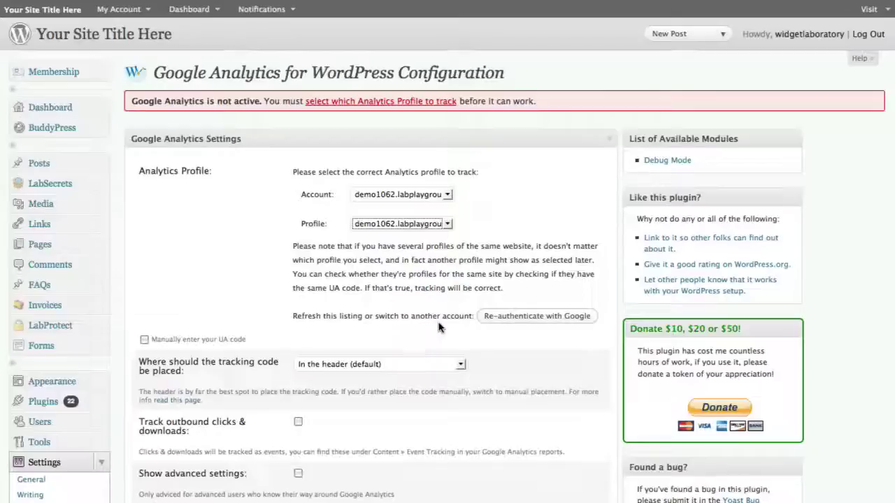
Keep tracking code in the header, enable outbound click and download tracking, and save settings
{"action": "scroll", "coordinate": [435, 330], "scroll_direction": "down", "scroll_amount": 3}
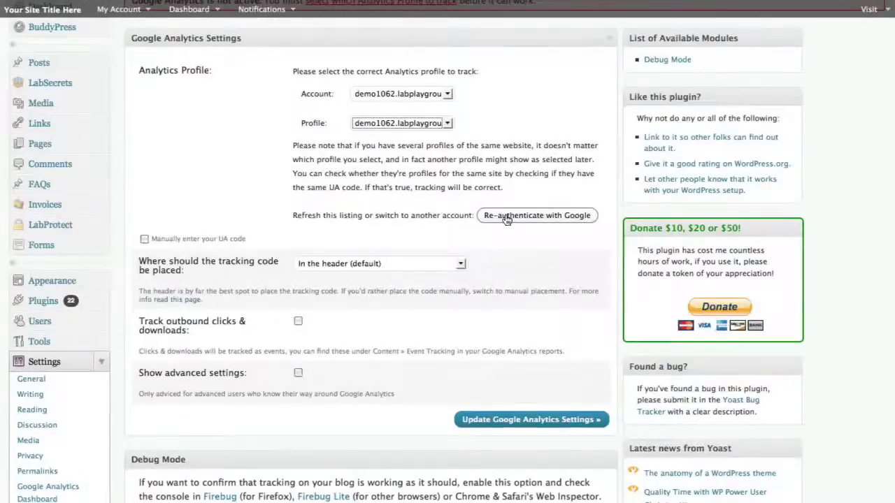
{"action": "left_click", "coordinate": [377, 262]}
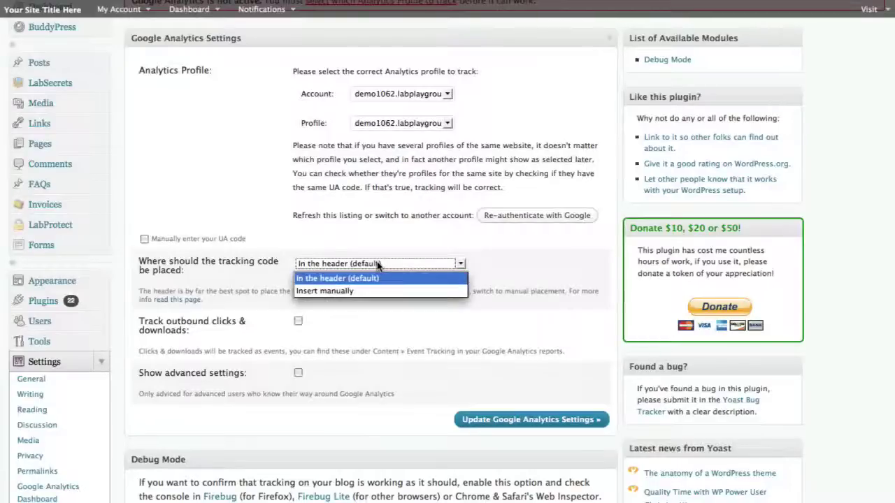
{"action": "left_click", "coordinate": [377, 264]}
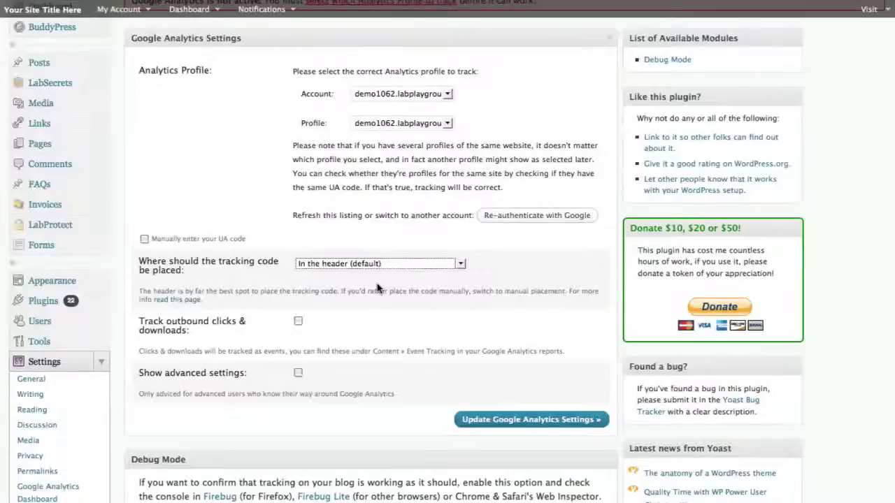
{"action": "scroll", "coordinate": [377, 285], "scroll_direction": "down", "scroll_amount": 2}
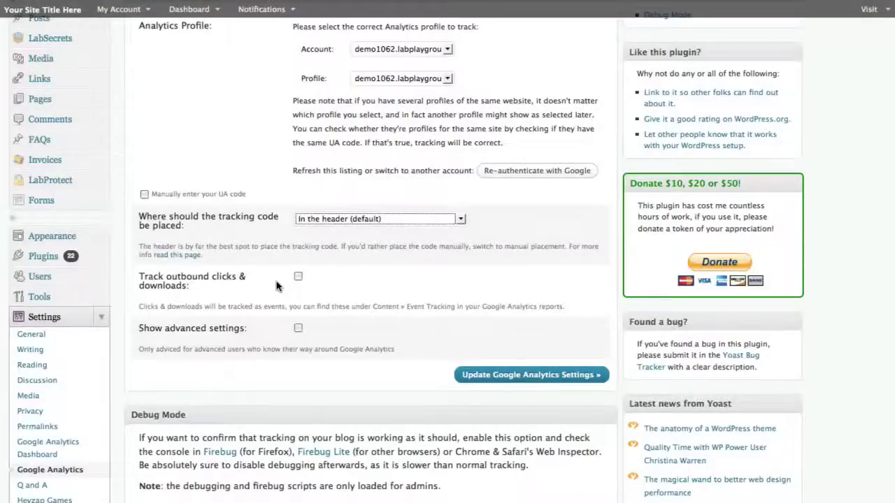
{"action": "left_click", "coordinate": [297, 277]}
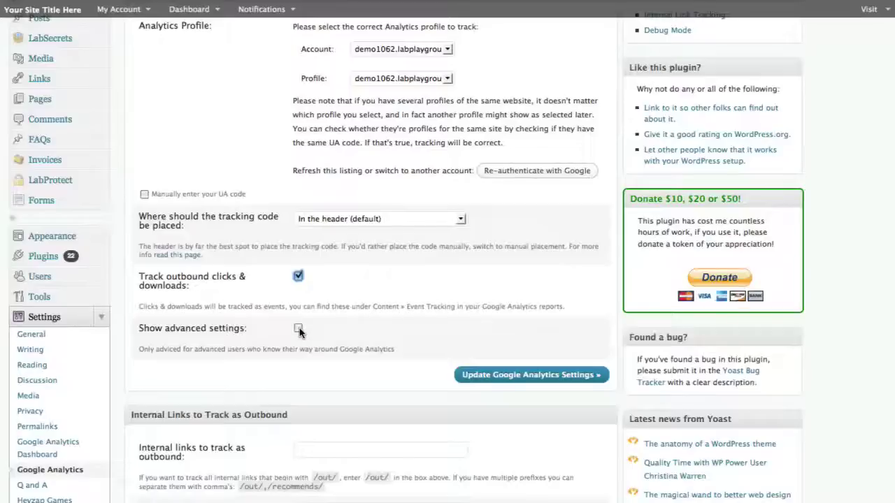
{"action": "left_click", "coordinate": [489, 374]}
{"action": "scroll", "coordinate": [488, 316], "scroll_direction": "down", "scroll_amount": 2}
{"action": "scroll", "coordinate": [488, 316], "scroll_direction": "down", "scroll_amount": 4}
{"action": "scroll", "coordinate": [488, 316], "scroll_direction": "up", "scroll_amount": 5}
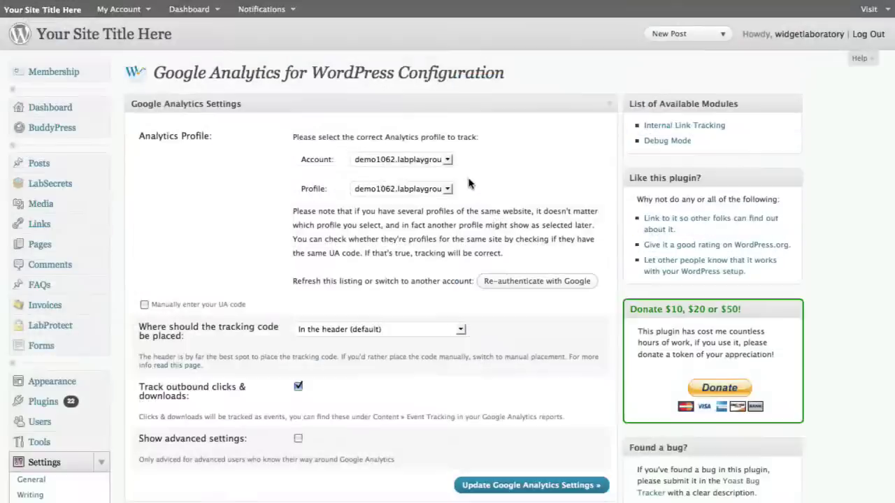
In Google Analytics Dashboard settings, replace the Email with the Google account's e-mail address
{"action": "scroll", "coordinate": [334, 223], "scroll_direction": "down", "scroll_amount": 3}
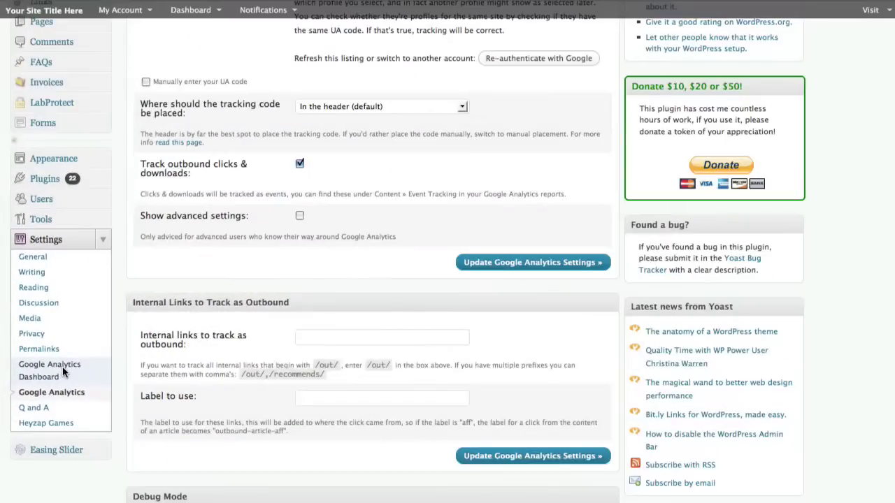
{"action": "left_click", "coordinate": [102, 393]}
{"action": "left_click_drag", "start_coordinate": [382, 104], "coordinate": [247, 88]}
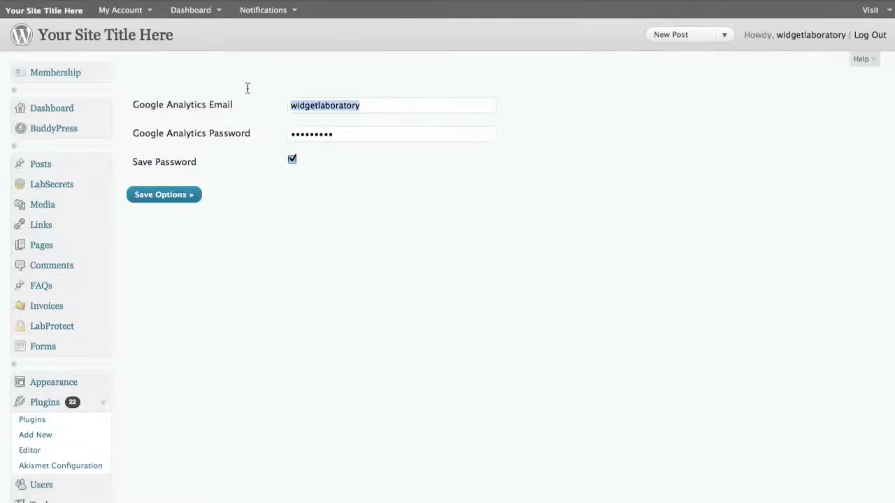
{"action": "type", "text": "lab"}
{"action": "key", "text": "BackSpace"}
{"action": "key", "text": "BackSpace"}
{"action": "key", "text": "BackSpace"}
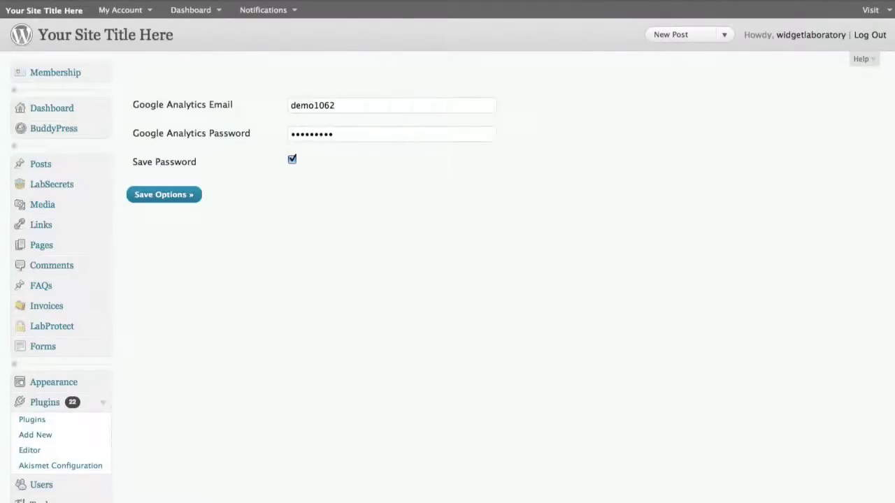
Enter the Google account password and save the dashboard login options
{"action": "key", "text": "Tab"}
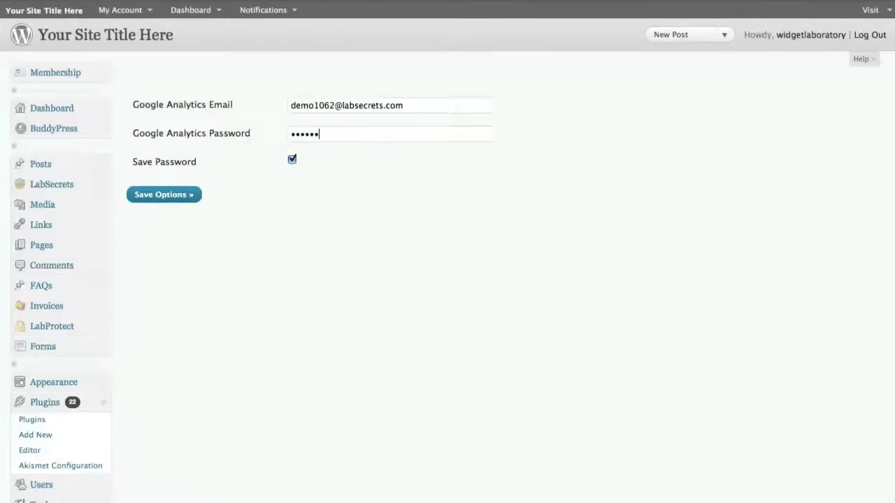
{"action": "key", "text": "BackSpace"}
{"action": "key", "text": "BackSpace"}
{"action": "key", "text": "BackSpace"}
{"action": "key", "text": "BackSpace"}
{"action": "key", "text": "BackSpace"}
{"action": "left_click", "coordinate": [194, 205]}
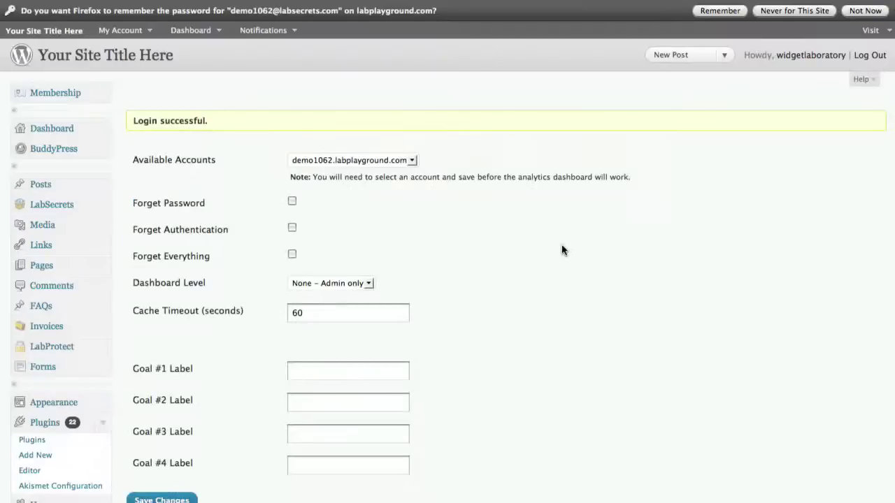
Keep demo1062.labplayground.com selected as the Analytics account
{"action": "scroll", "coordinate": [561, 249], "scroll_direction": "down", "scroll_amount": 1}
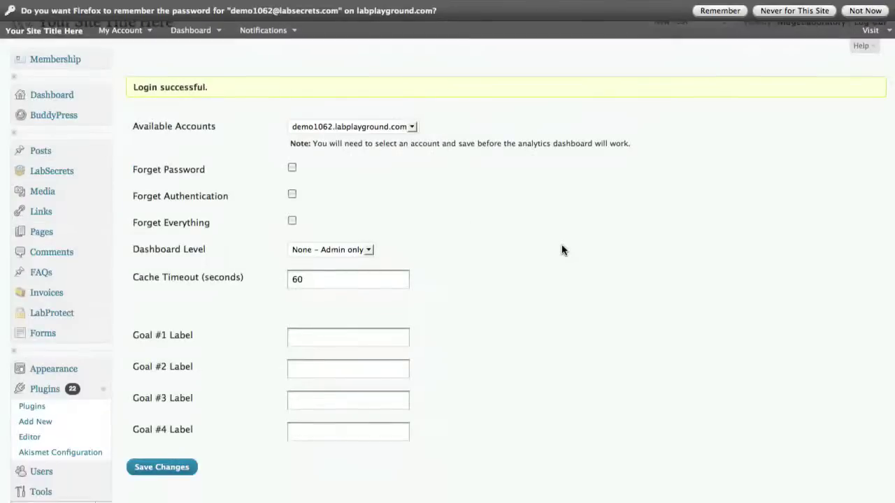
{"action": "left_click", "coordinate": [354, 126]}
{"action": "left_click", "coordinate": [355, 139]}
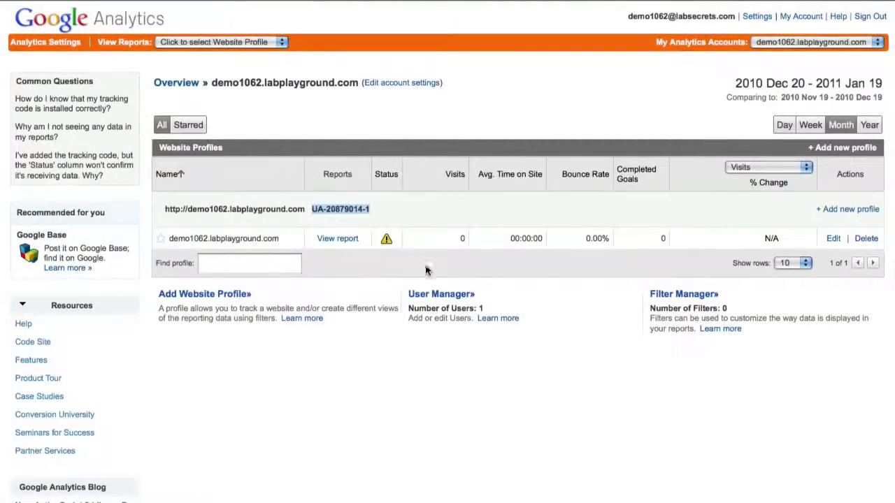
{"action": "mouse_move", "coordinate": [294, 240]}
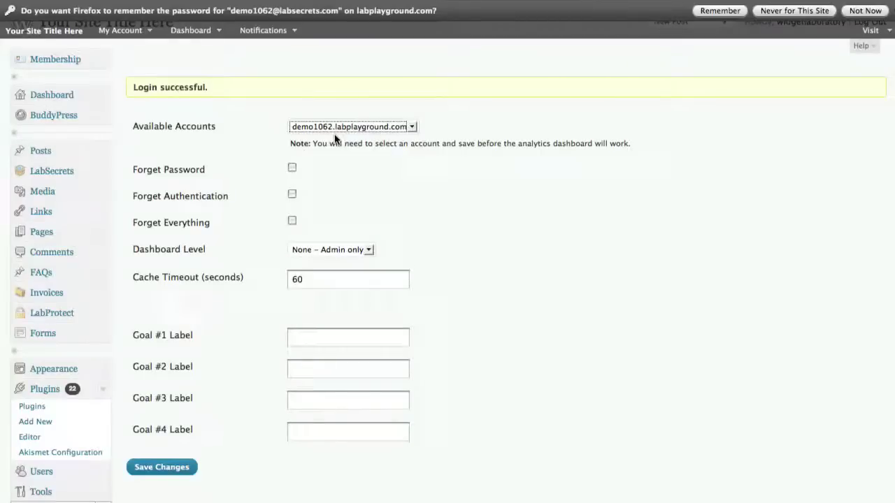
{"action": "left_click", "coordinate": [336, 128]}
{"action": "left_click", "coordinate": [335, 133]}
{"action": "key", "text": "Tab"}
Keep dashboard access at 'None – Admin only' with cache timeout 60, and save changes
{"action": "left_click", "coordinate": [332, 250]}
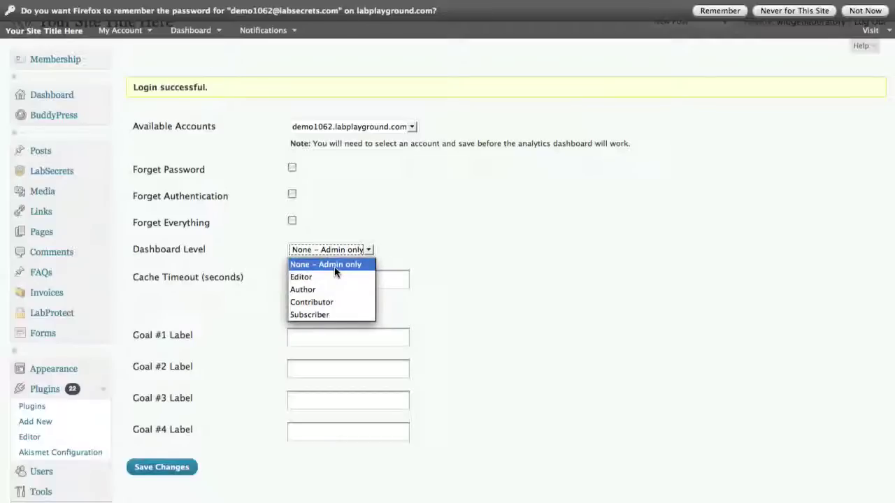
{"action": "left_click", "coordinate": [334, 269]}
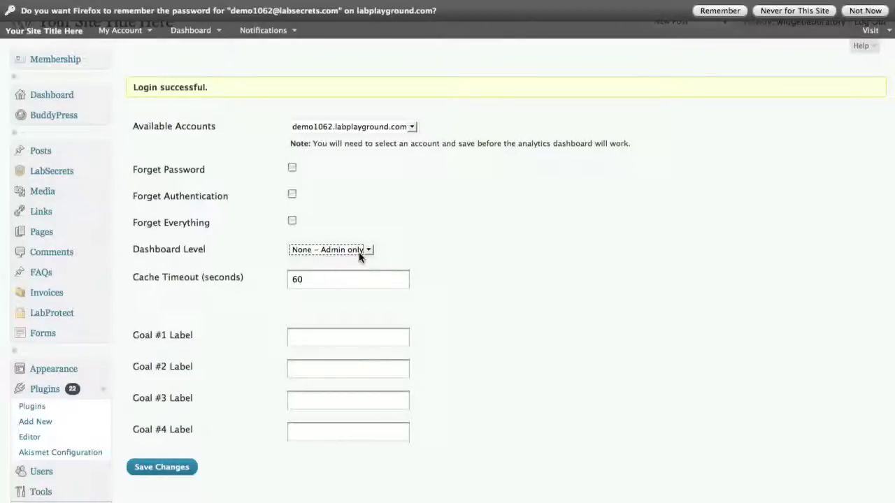
{"action": "left_click", "coordinate": [320, 284]}
{"action": "left_click", "coordinate": [525, 299]}
{"action": "scroll", "coordinate": [528, 298], "scroll_direction": "down", "scroll_amount": 3}
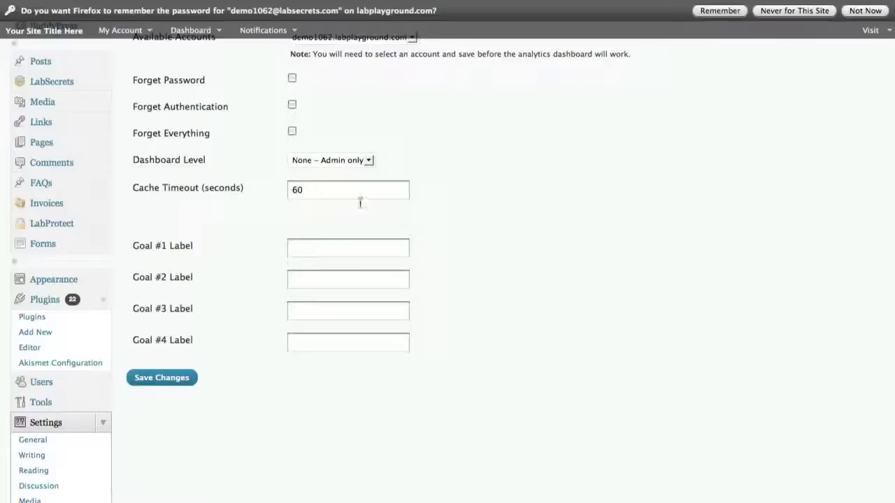
{"action": "left_click", "coordinate": [340, 252]}
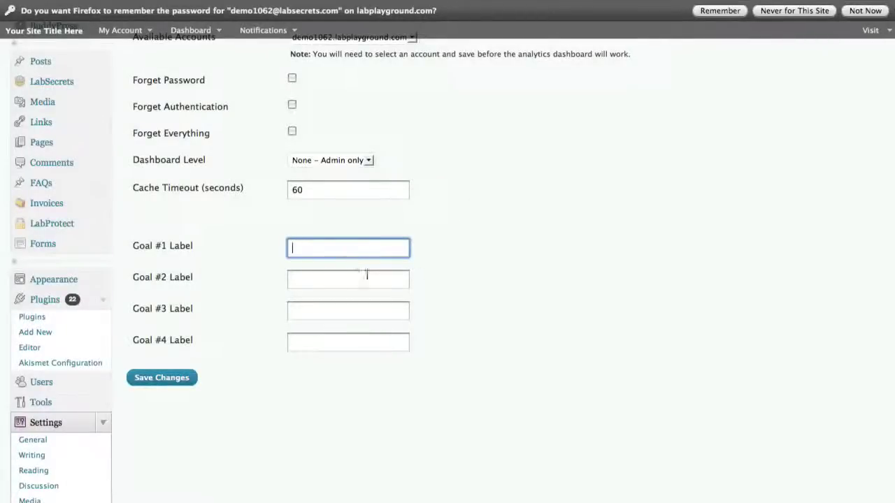
{"action": "scroll", "coordinate": [426, 275], "scroll_direction": "up", "scroll_amount": 3}
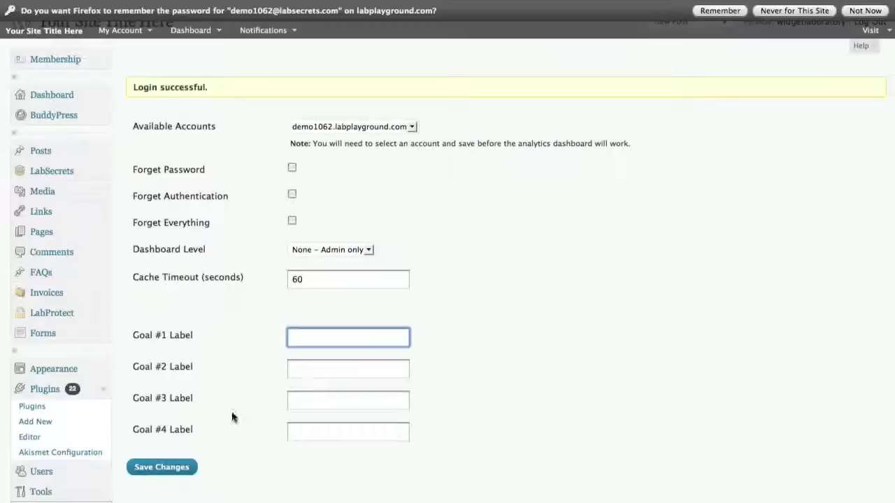
{"action": "left_click", "coordinate": [175, 472]}
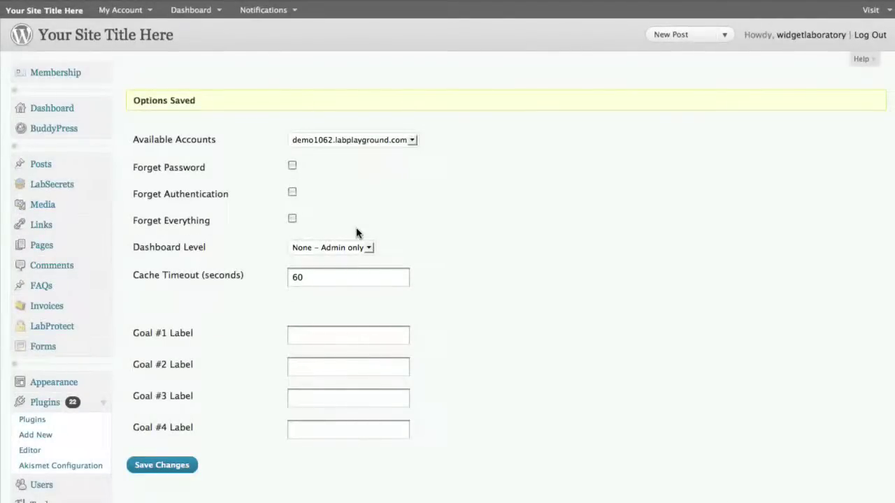
Open the Dashboard and expand Base Stats and Extended Stats in the Google Analytics widget
{"action": "left_click", "coordinate": [102, 113]}
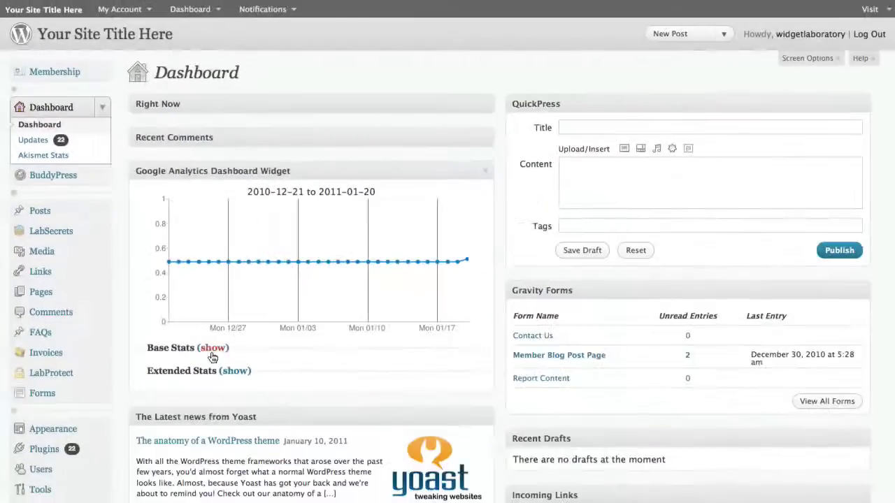
{"action": "left_click", "coordinate": [353, 426]}
{"action": "scroll", "coordinate": [214, 356], "scroll_direction": "down", "scroll_amount": 1}
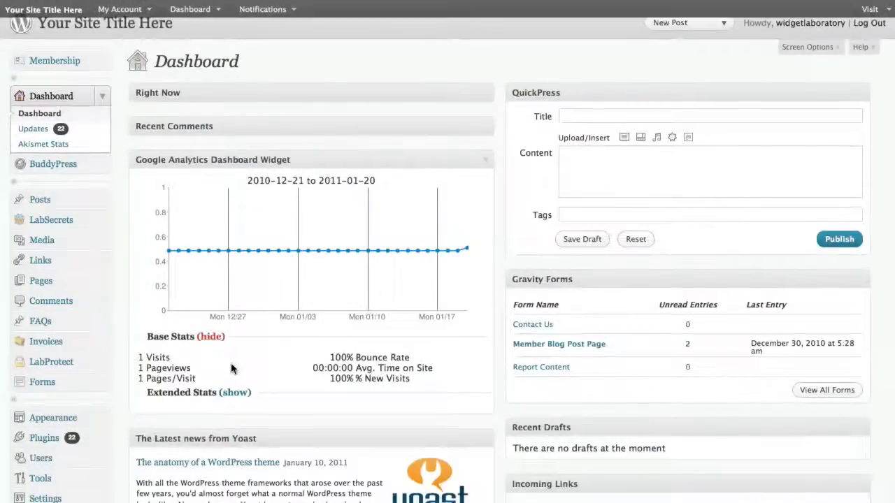
{"action": "left_click", "coordinate": [235, 393]}
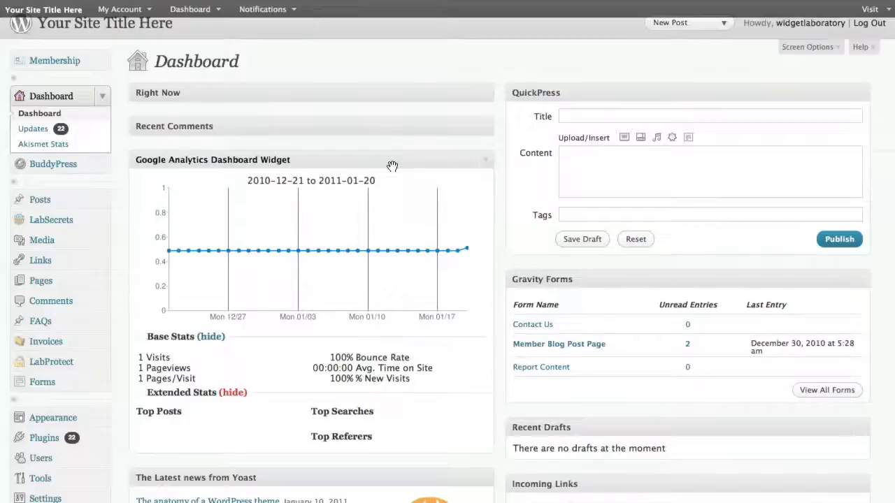
{"action": "scroll", "coordinate": [126, 336], "scroll_direction": "down", "scroll_amount": 3}
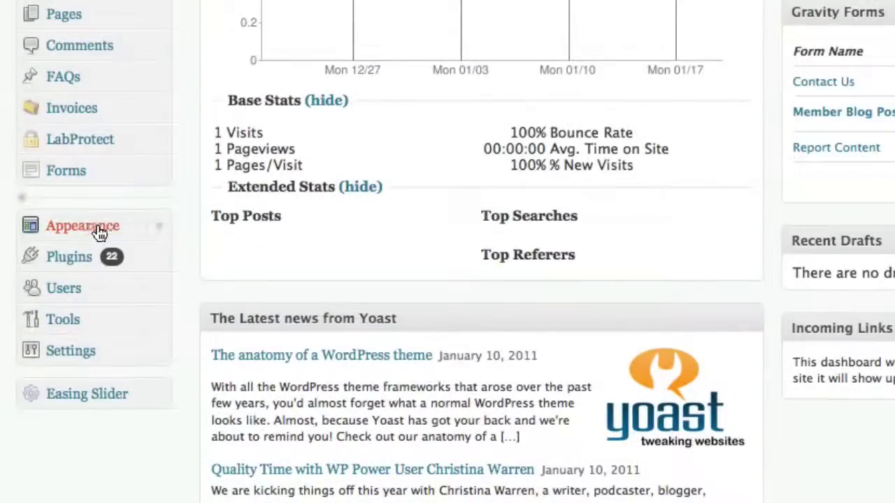
Add the Google Analytics Dashboard widget to the Right Sidebar with data type Pageviews – Sparkline
{"action": "left_click", "coordinate": [103, 230]}
{"action": "scroll", "coordinate": [105, 241], "scroll_direction": "down", "scroll_amount": 5}
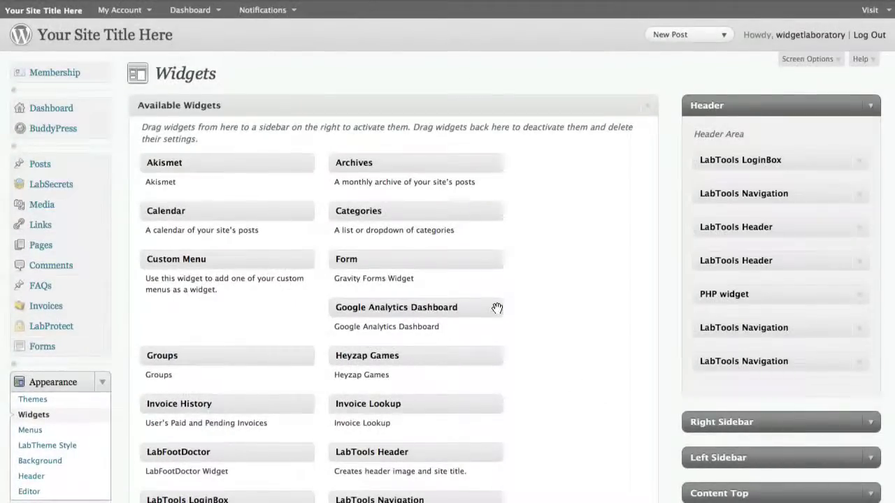
{"action": "scroll", "coordinate": [809, 335], "scroll_direction": "down", "scroll_amount": 3}
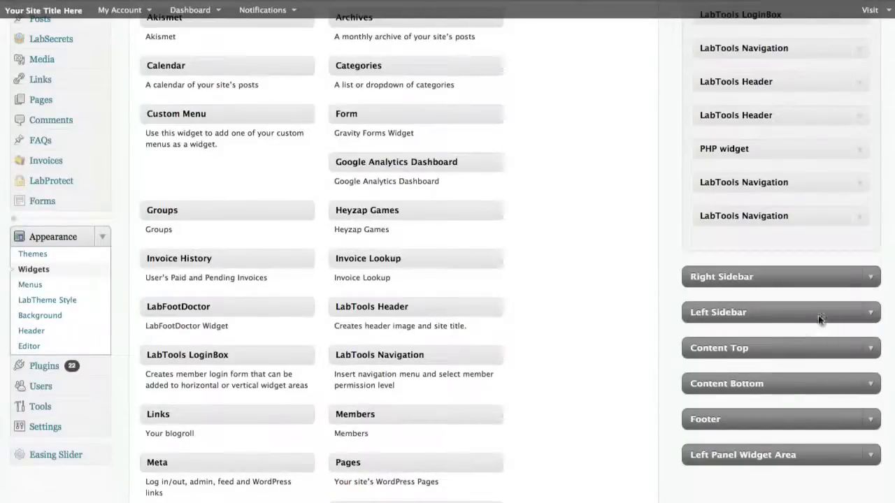
{"action": "left_click", "coordinate": [871, 276]}
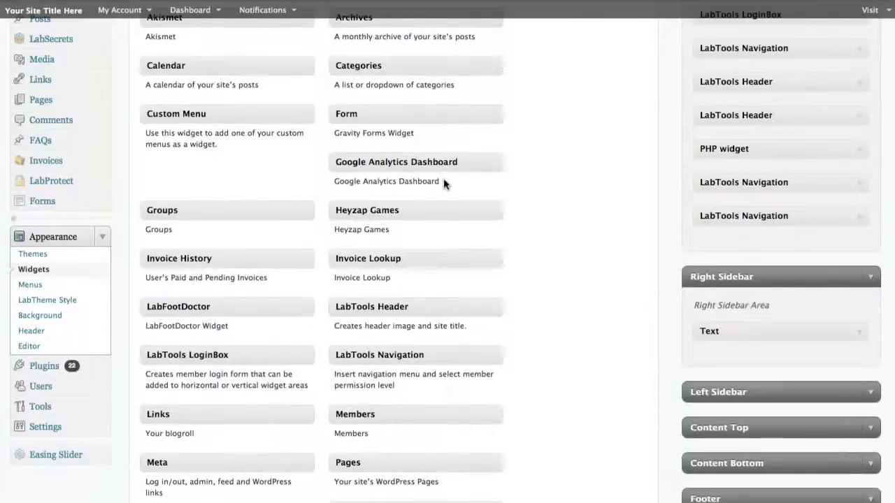
{"action": "left_click_drag", "start_coordinate": [436, 163], "coordinate": [770, 328]}
{"action": "scroll", "coordinate": [836, 334], "scroll_direction": "down", "scroll_amount": 3}
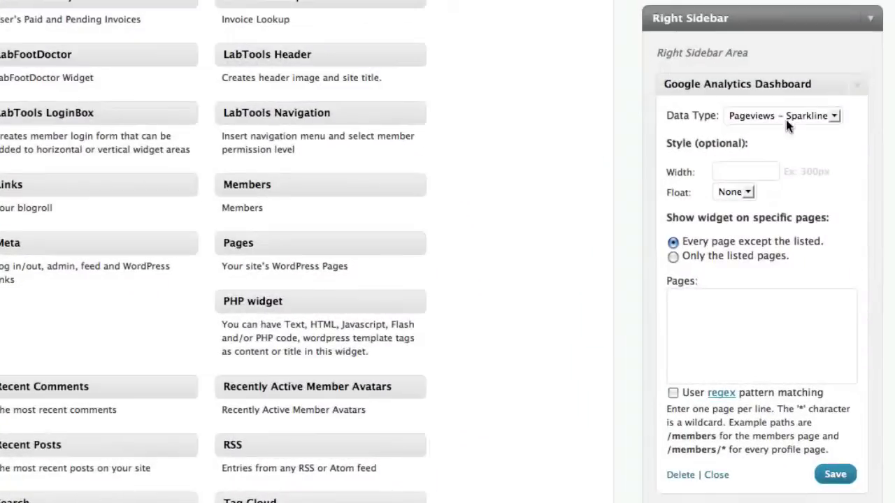
{"action": "left_click", "coordinate": [802, 203]}
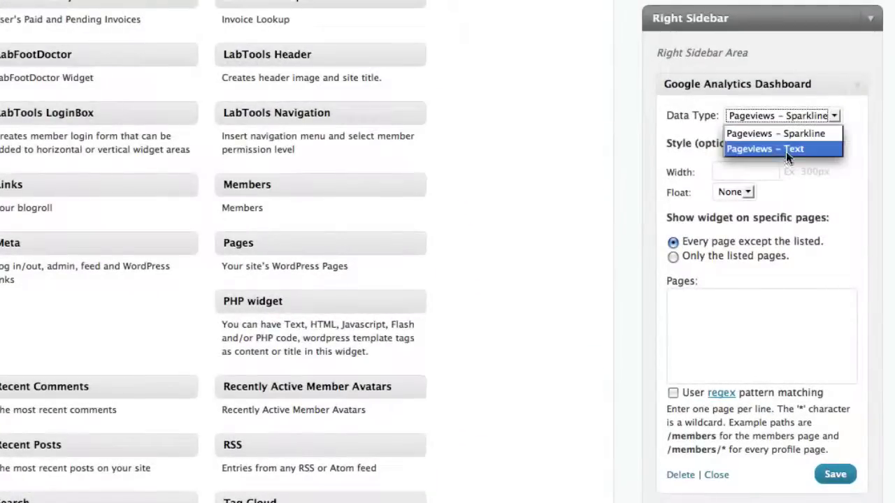
{"action": "left_click", "coordinate": [786, 136]}
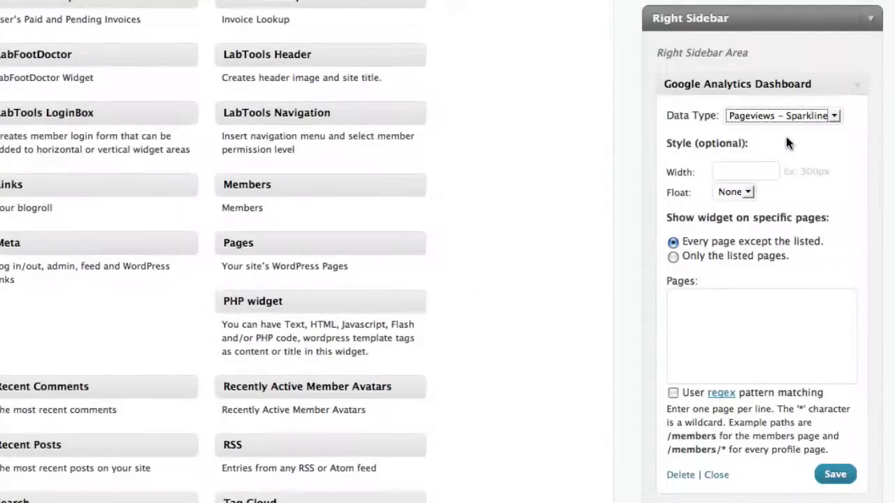
Try limiting the widget to /members, then revert to every page and delete that entry
{"action": "left_click", "coordinate": [672, 258]}
{"action": "left_click", "coordinate": [677, 312]}
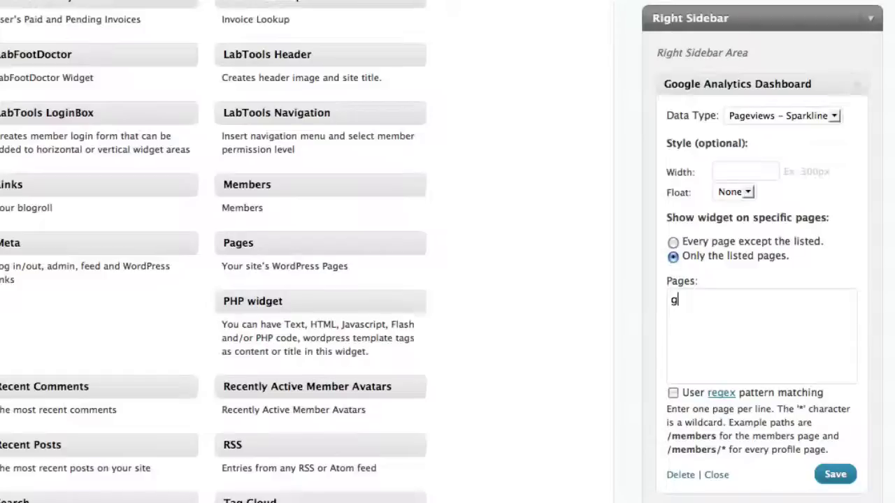
{"action": "type", "text": "/members"}
{"action": "left_click_drag", "start_coordinate": [688, 259], "coordinate": [776, 260]}
{"action": "left_click", "coordinate": [763, 328]}
{"action": "left_click_drag", "start_coordinate": [747, 310], "coordinate": [678, 320]}
{"action": "left_click", "coordinate": [677, 320]}
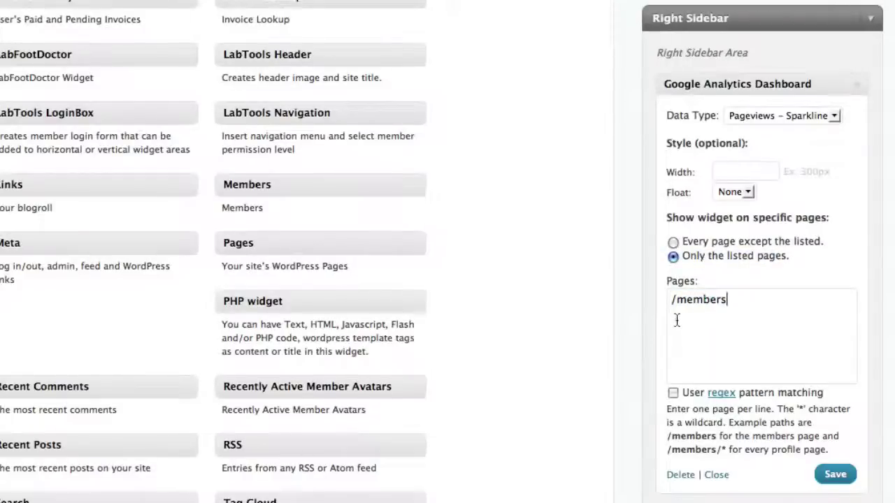
{"action": "left_click", "coordinate": [671, 243]}
{"action": "left_click_drag", "start_coordinate": [730, 301], "coordinate": [608, 275]}
{"action": "key", "text": "BackSpace"}
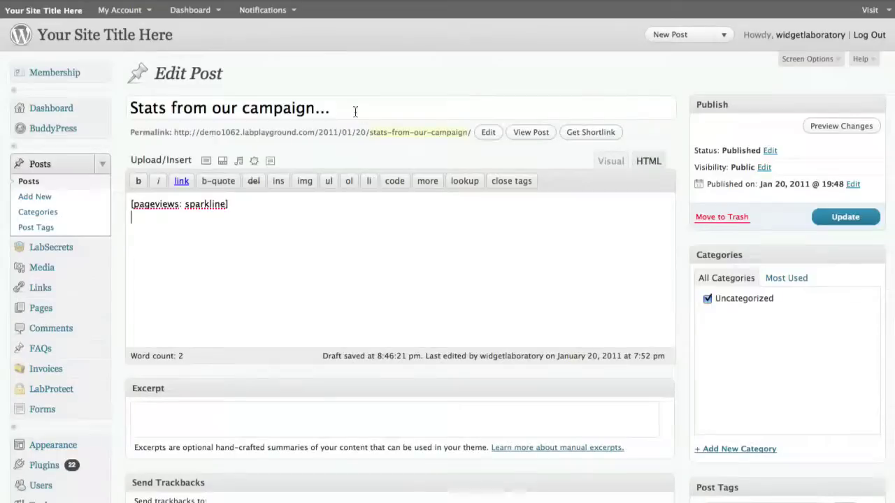
Edit the post so only [pageviews: sparkline] remains, deleting the stray bracket line
{"action": "left_click_drag", "start_coordinate": [355, 112], "coordinate": [108, 111]}
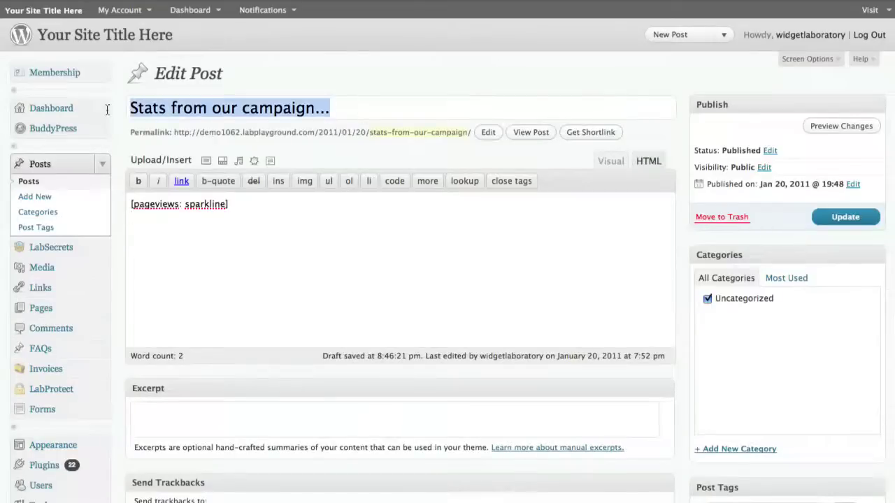
{"action": "left_click", "coordinate": [232, 238]}
{"action": "left_click_drag", "start_coordinate": [246, 212], "coordinate": [120, 204]}
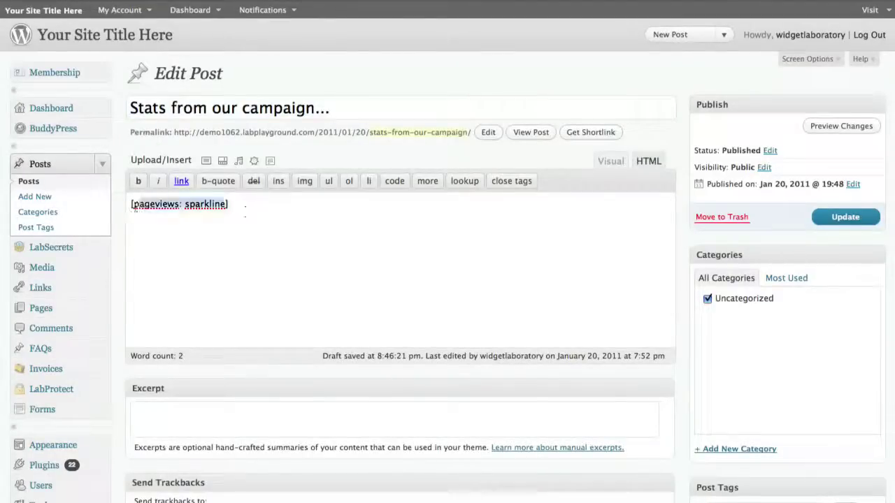
{"action": "left_click", "coordinate": [156, 236]}
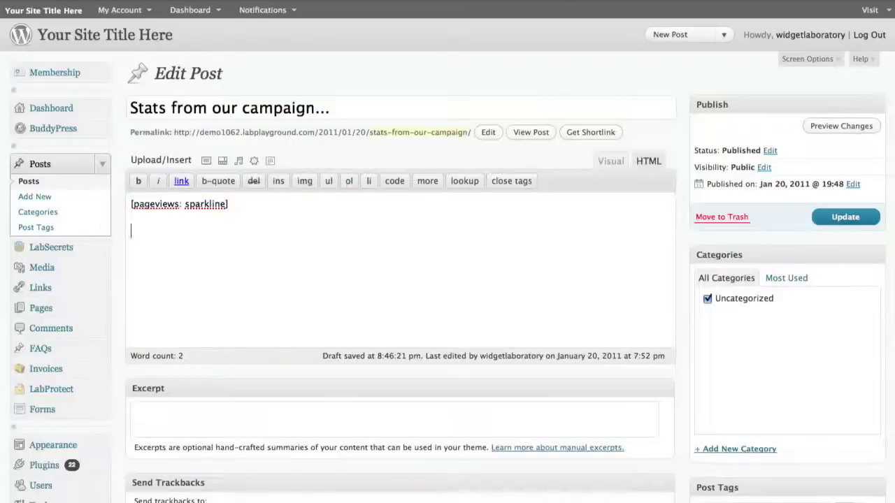
{"action": "type", "text": "]"}
{"action": "key", "text": "Left"}
{"action": "double_click", "coordinate": [140, 231]}
{"action": "key", "text": "BackSpace"}
{"action": "key", "text": "BackSpace"}
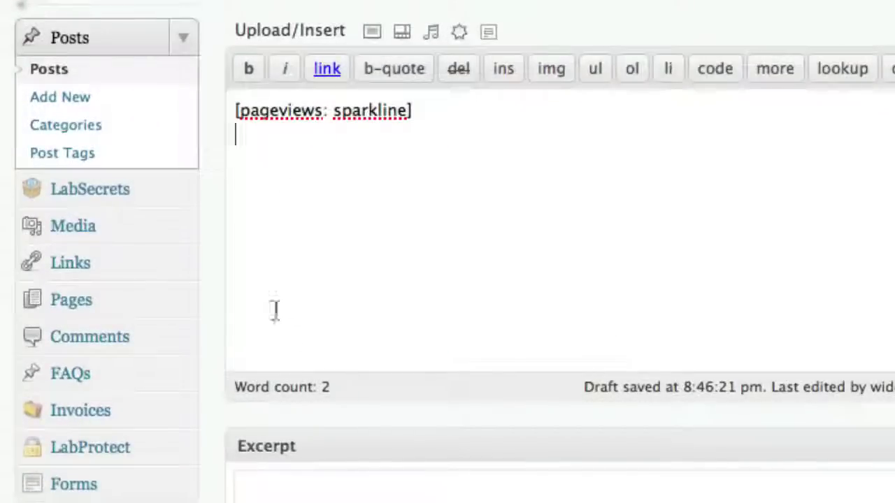
{"action": "left_click_drag", "start_coordinate": [326, 113], "coordinate": [238, 120]}
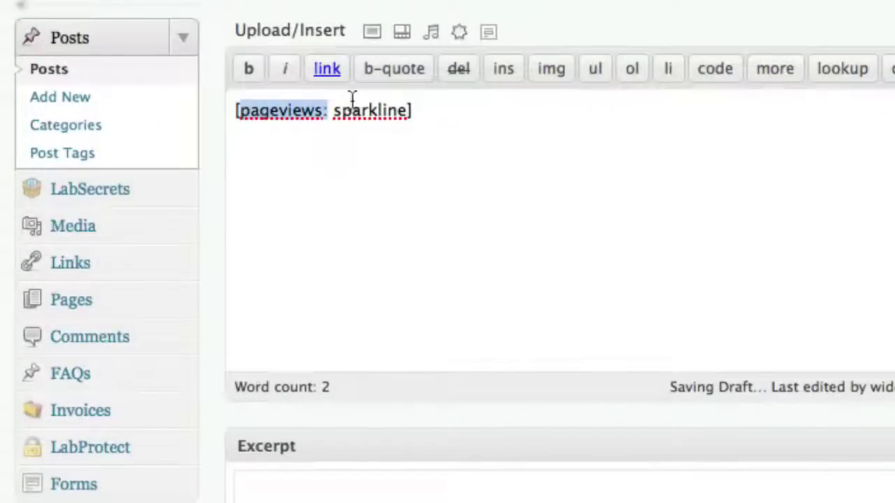
{"action": "left_click_drag", "start_coordinate": [334, 111], "coordinate": [411, 118]}
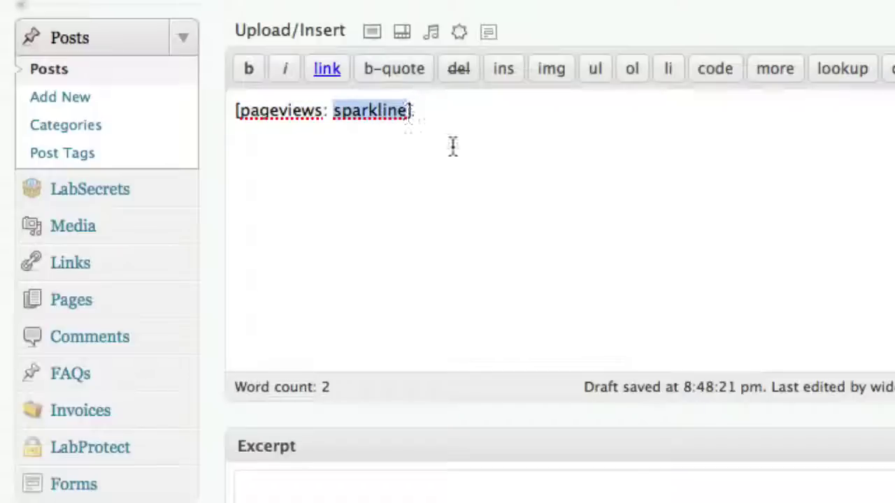